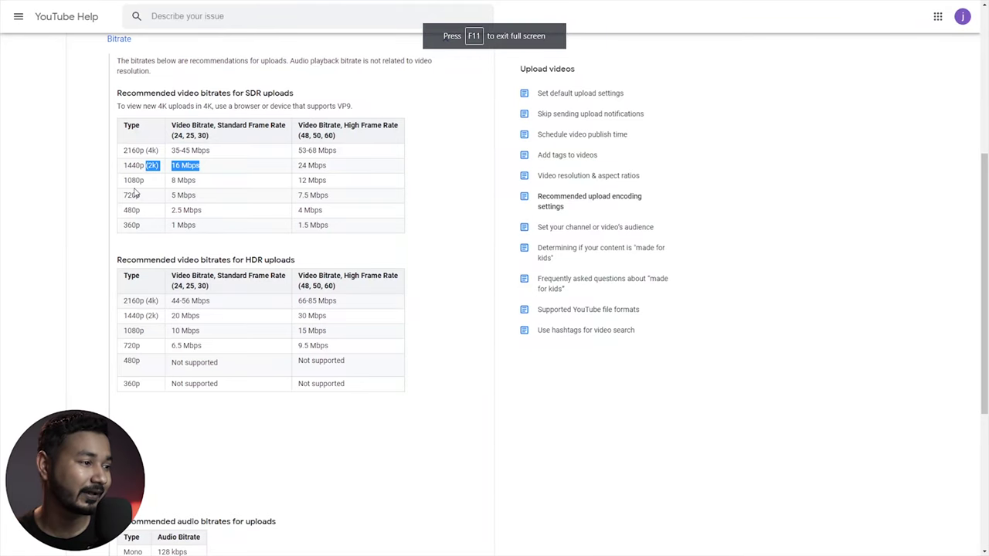
Highlight the 1080p 8 Mbps recommendation and the 2160p bitrate in YouTube's SDR table.
{"action": "left_click", "coordinate": [149, 126]}
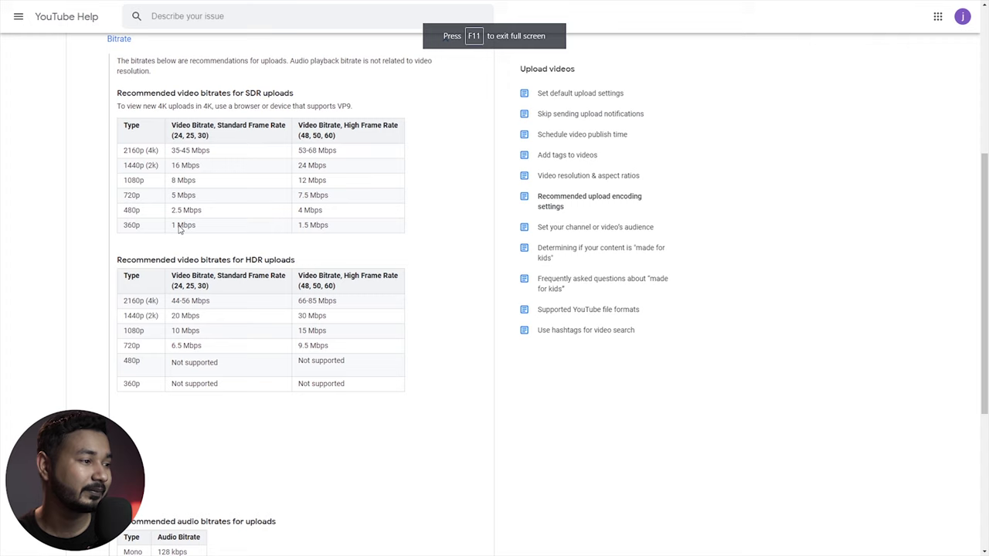
{"action": "left_click_drag", "start_coordinate": [122, 180], "coordinate": [206, 178]}
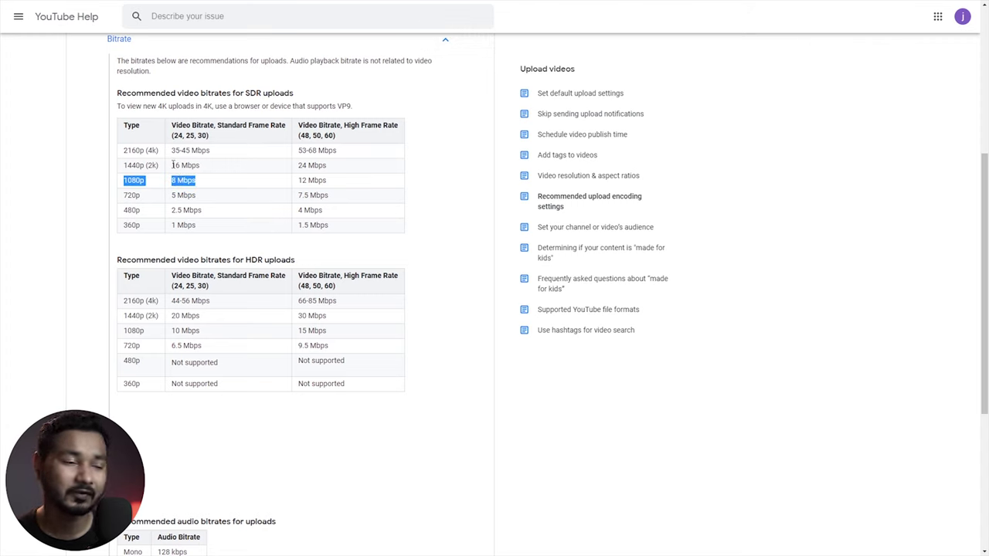
{"action": "left_click", "coordinate": [180, 180]}
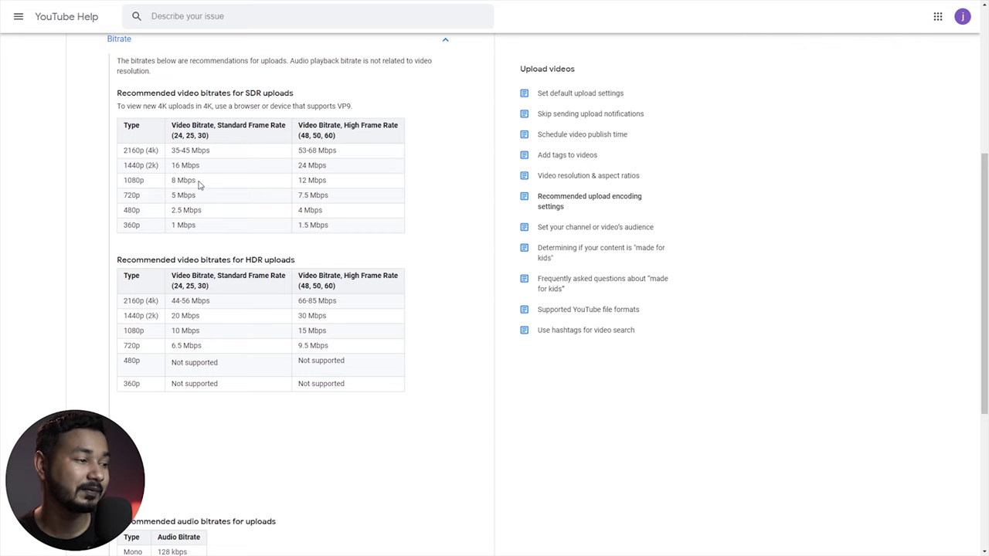
{"action": "left_click_drag", "start_coordinate": [198, 181], "coordinate": [170, 184]}
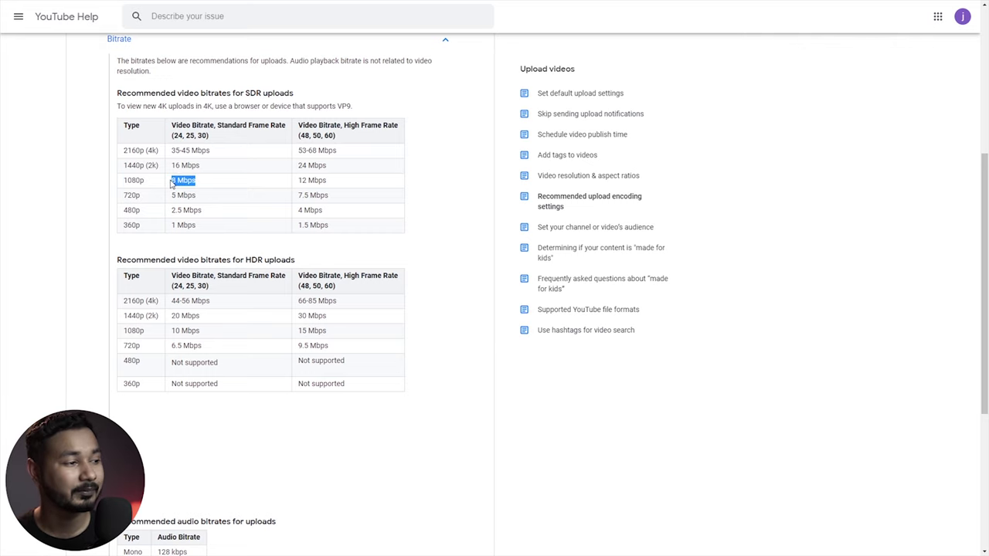
{"action": "left_click_drag", "start_coordinate": [204, 150], "coordinate": [179, 150]}
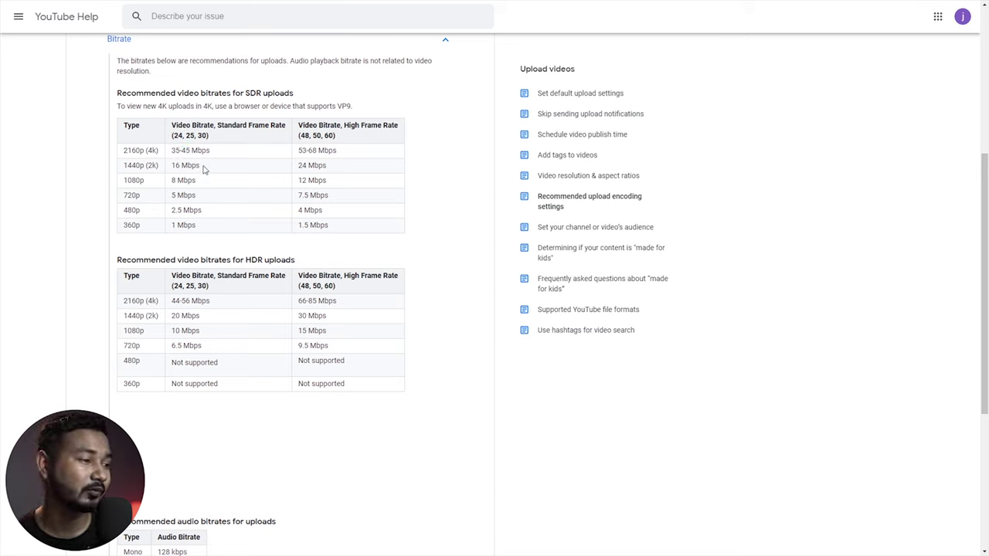
Highlight the 1440p 16 Mbps and 2160p bitrates, then return to Premiere Pro.
{"action": "left_click_drag", "start_coordinate": [203, 167], "coordinate": [162, 165]}
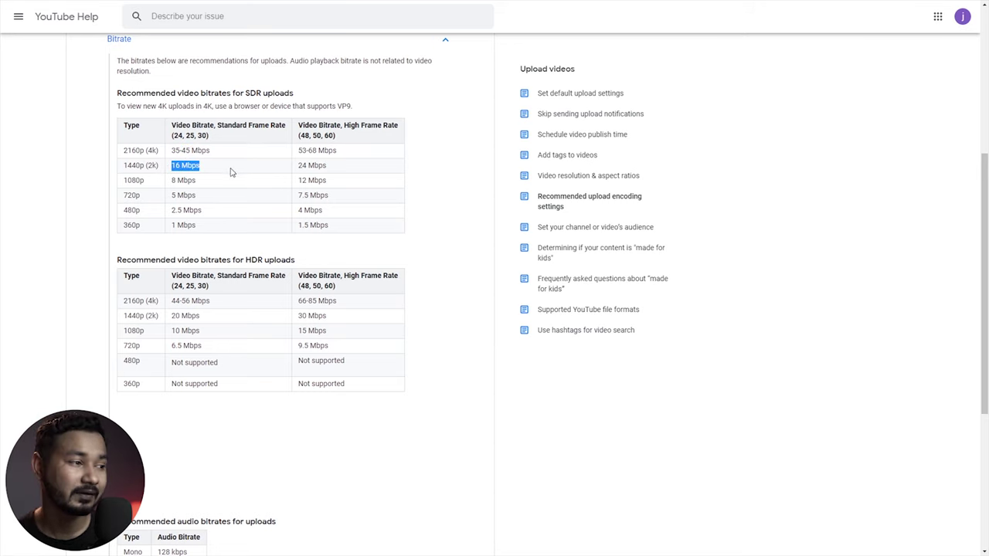
{"action": "left_click_drag", "start_coordinate": [223, 152], "coordinate": [180, 150]}
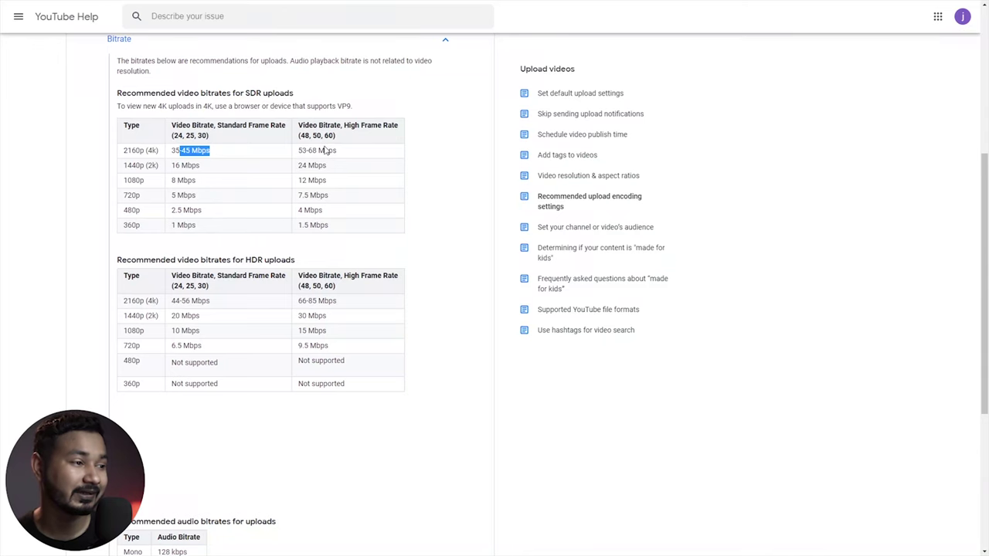
{"action": "left_click_drag", "start_coordinate": [328, 150], "coordinate": [300, 162]}
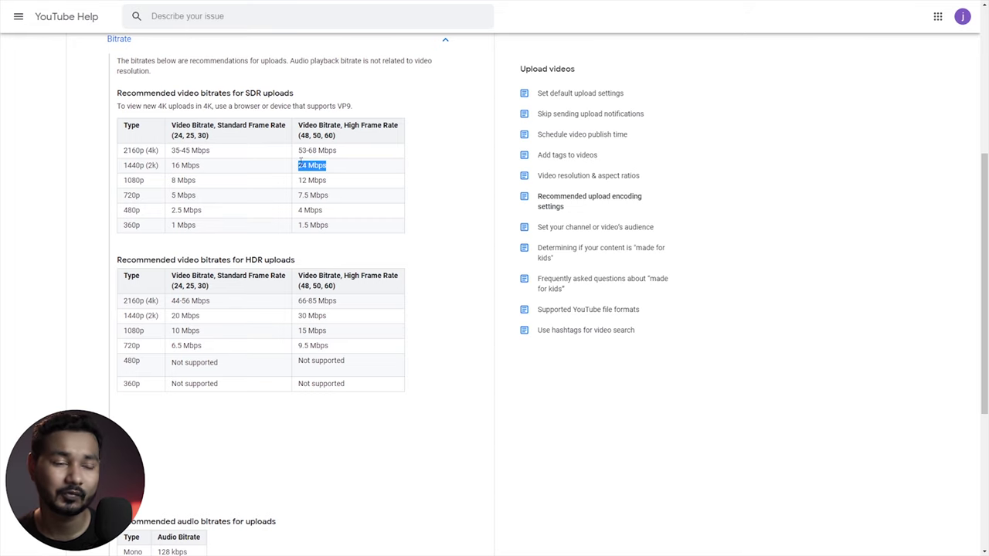
{"action": "key", "text": "super"}
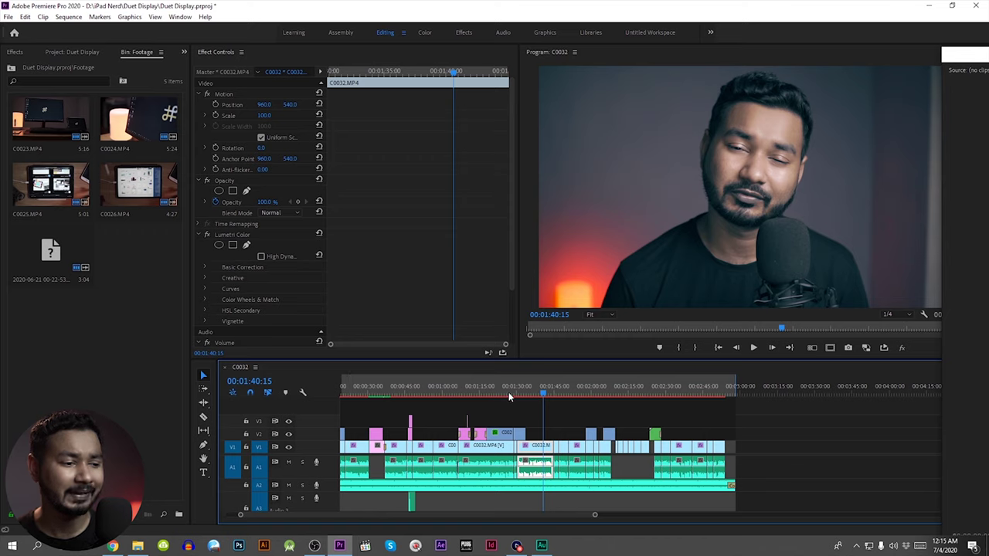
Scrub the C0032 sequence from about 00:01:27:18 toward the end, back to 00:01:51:20.
{"action": "mouse_move", "coordinate": [508, 386]}
{"action": "left_mouse_down"}
{"action": "mouse_move", "coordinate": [415, 386]}
{"action": "mouse_move", "coordinate": [510, 386]}
{"action": "left_mouse_up"}
{"action": "left_click", "coordinate": [540, 386]}
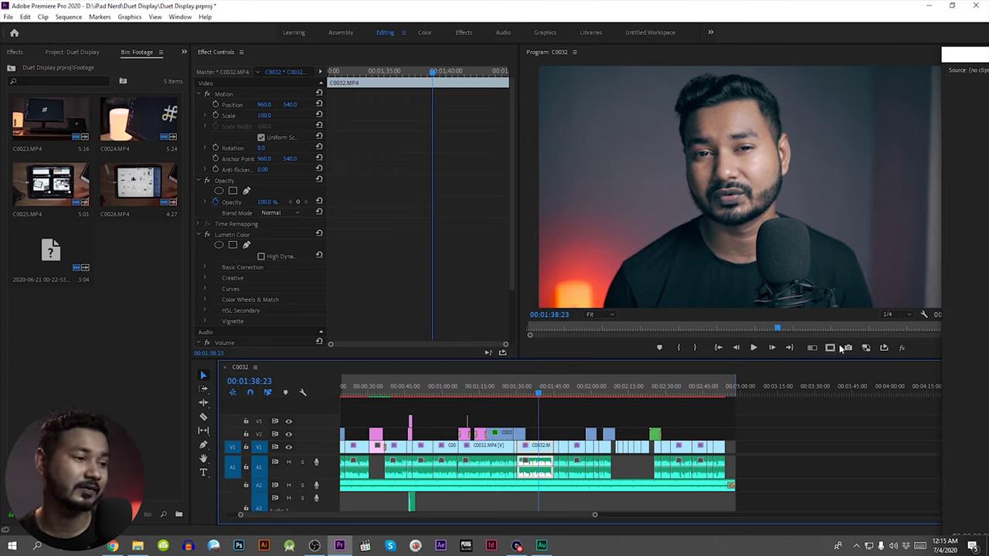
{"action": "mouse_move", "coordinate": [721, 394]}
{"action": "left_mouse_down"}
{"action": "mouse_move", "coordinate": [710, 394]}
{"action": "mouse_move", "coordinate": [733, 394]}
{"action": "mouse_move", "coordinate": [721, 393]}
{"action": "left_mouse_up"}
{"action": "left_click_drag", "start_coordinate": [655, 397], "coordinate": [571, 394]}
Open the Export Media settings for the sequence through File > Export > Media.
{"action": "left_click", "coordinate": [8, 17]}
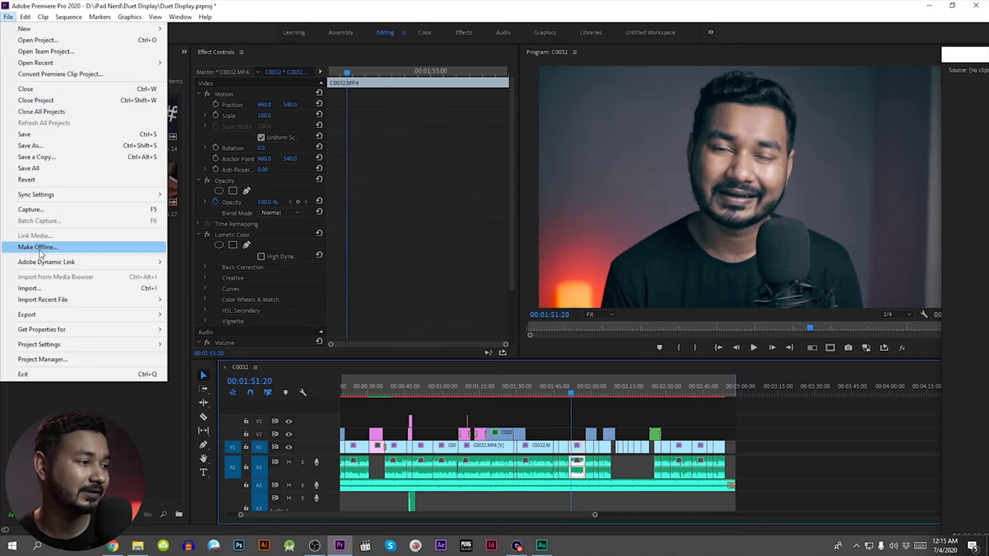
{"action": "mouse_move", "coordinate": [53, 317]}
{"action": "left_click", "coordinate": [185, 315]}
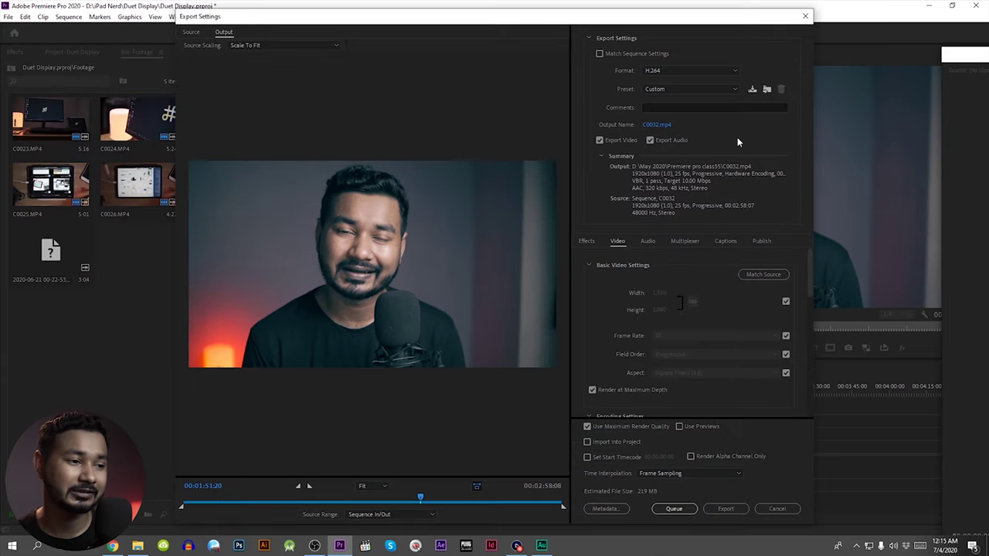
Keep H.264 format and apply the YouTube 2160p 4K Ultra HD preset (3840x2160, 40 Mbps).
{"action": "left_click_drag", "start_coordinate": [633, 21], "coordinate": [635, 16]}
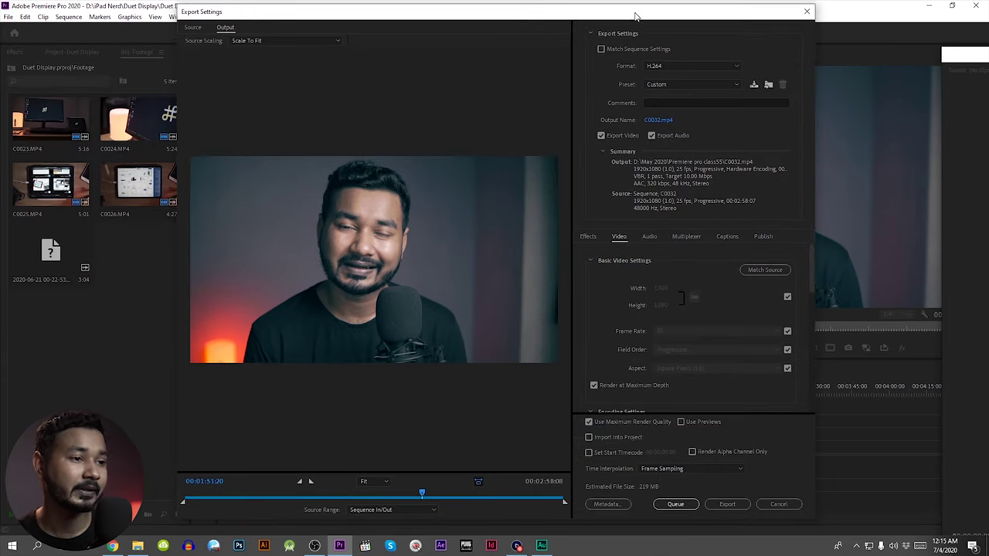
{"action": "left_click", "coordinate": [683, 70]}
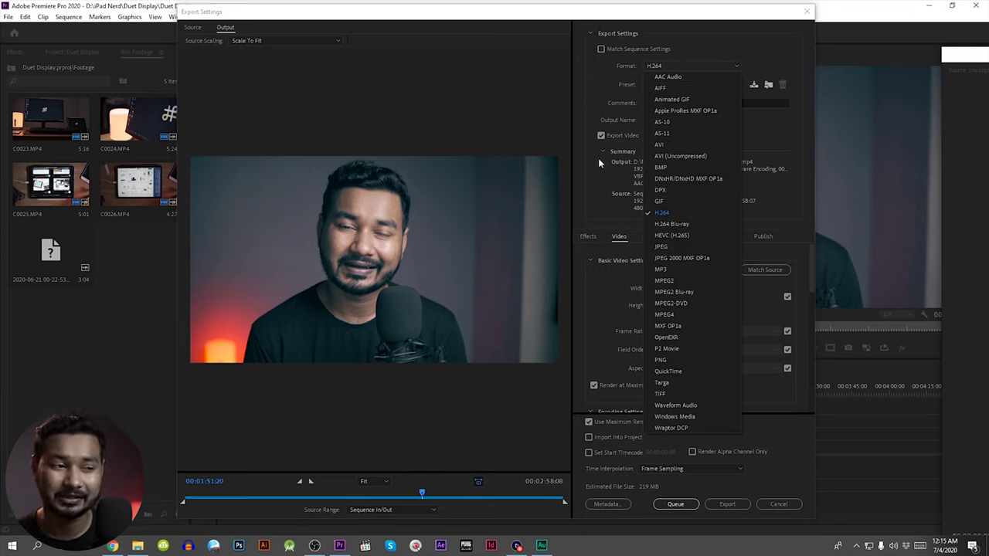
{"action": "left_click", "coordinate": [662, 214]}
{"action": "left_click", "coordinate": [672, 83]}
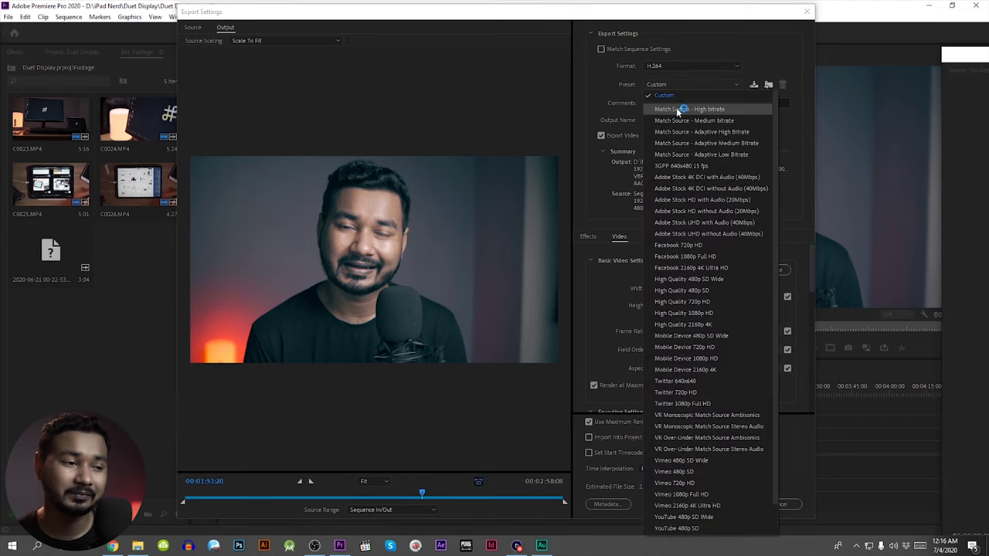
{"action": "scroll", "coordinate": [731, 506], "scroll_direction": "down", "scroll_amount": 1}
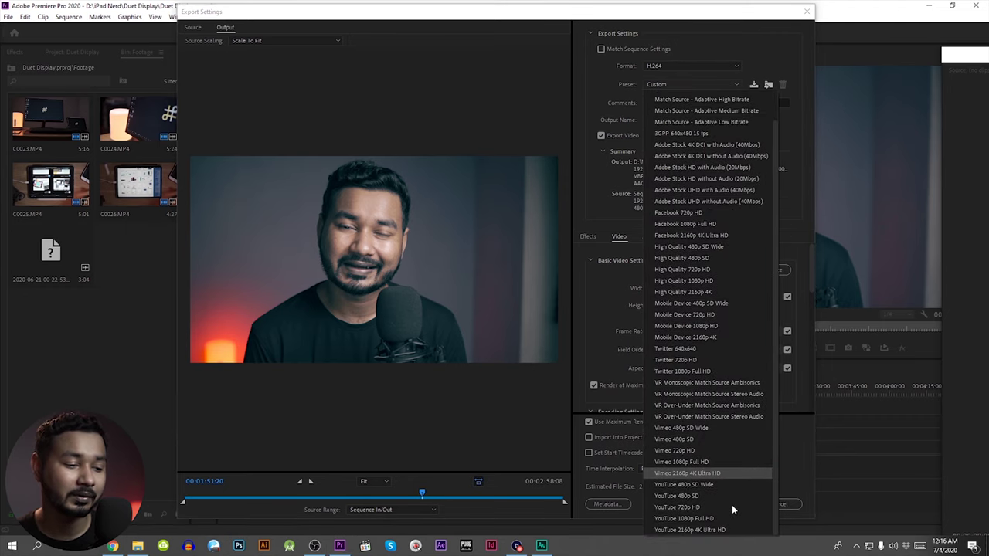
{"action": "left_click", "coordinate": [688, 530]}
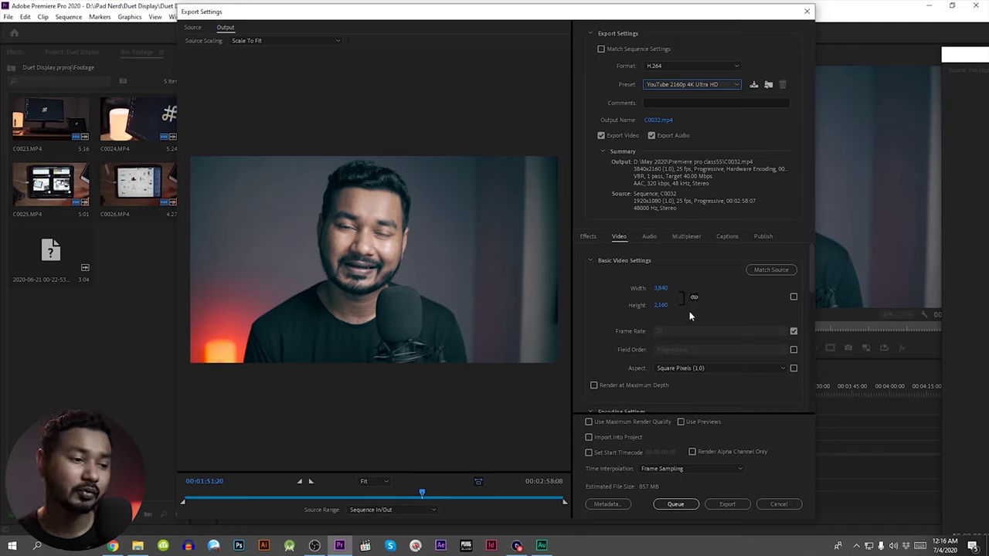
{"action": "left_click", "coordinate": [662, 306]}
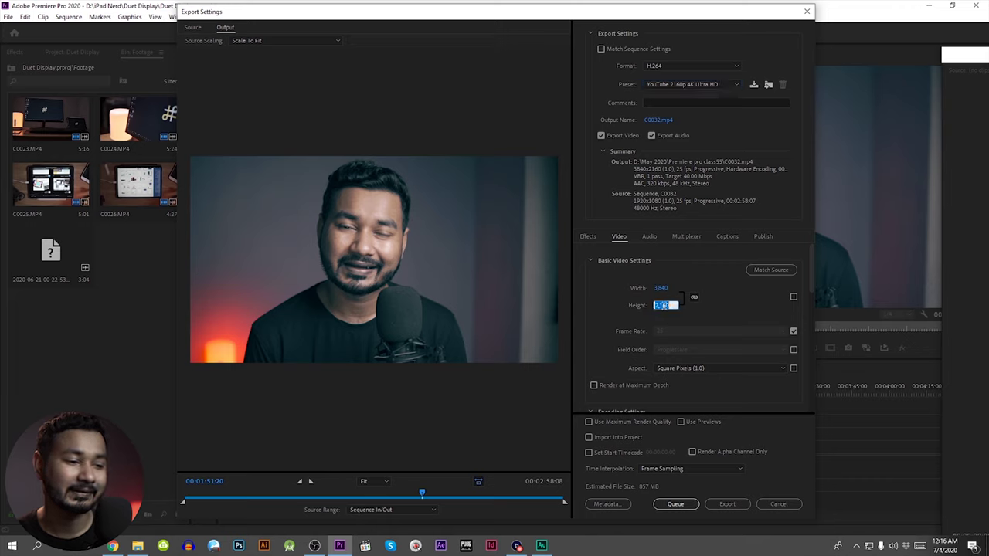
{"action": "type", "text": "1080"}
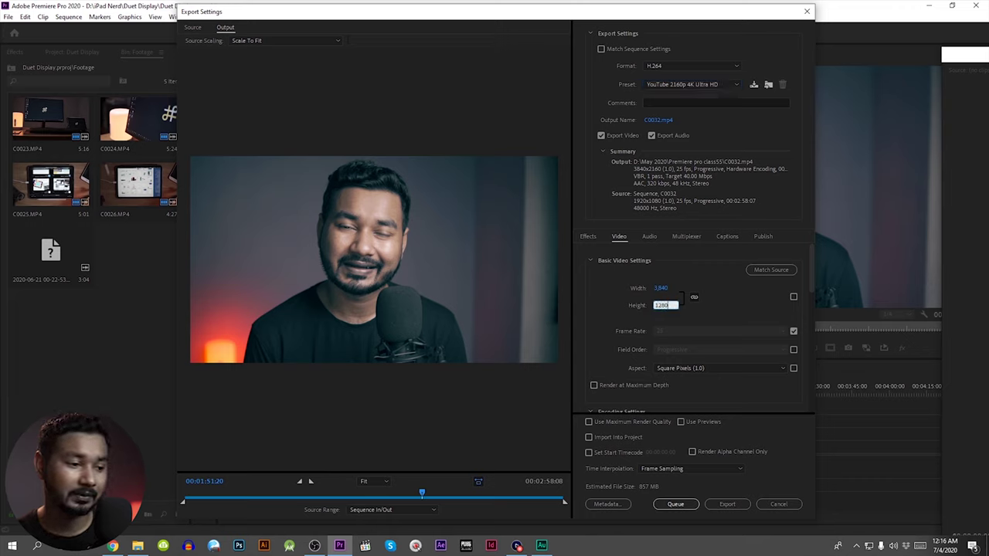
{"action": "key", "text": "Return"}
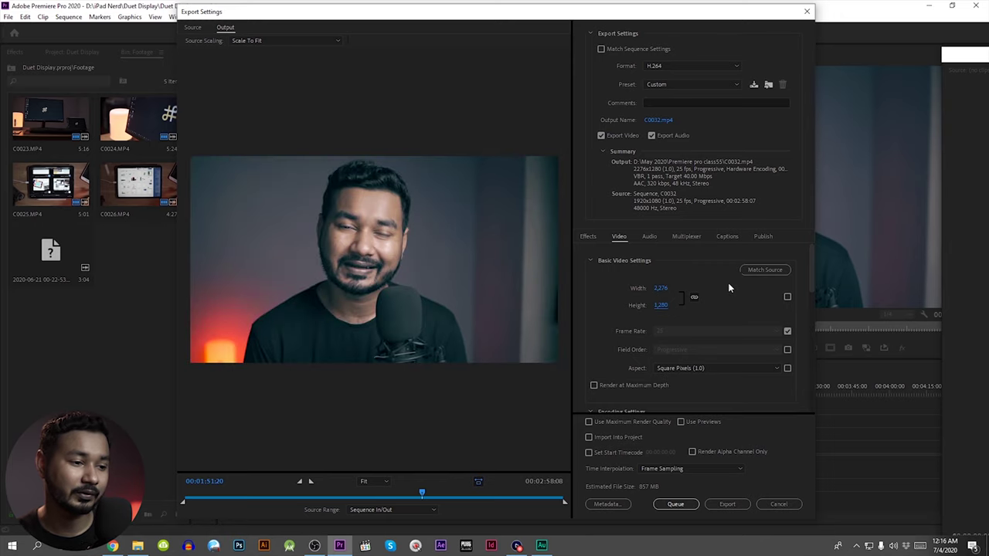
{"action": "left_click", "coordinate": [670, 85]}
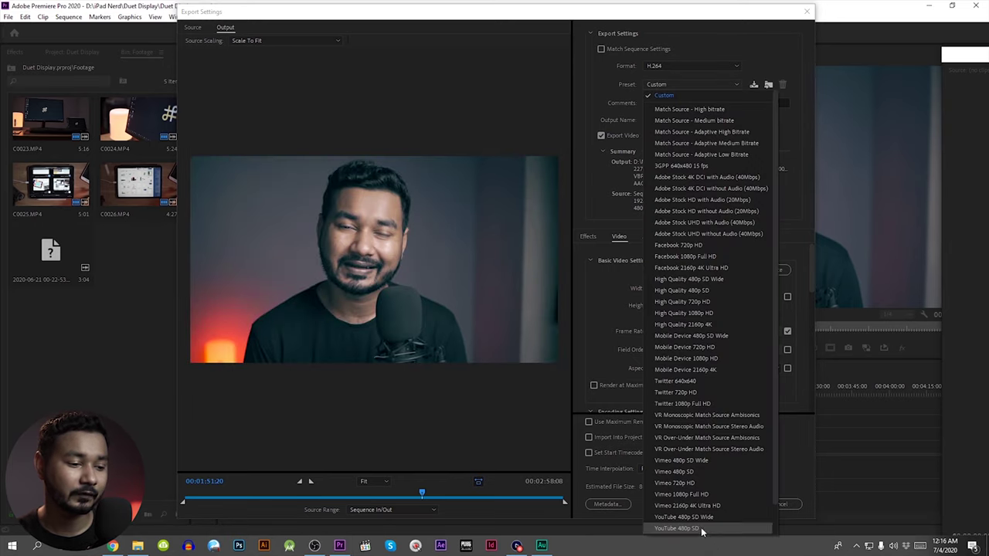
{"action": "scroll", "coordinate": [701, 532], "scroll_direction": "down", "scroll_amount": 1}
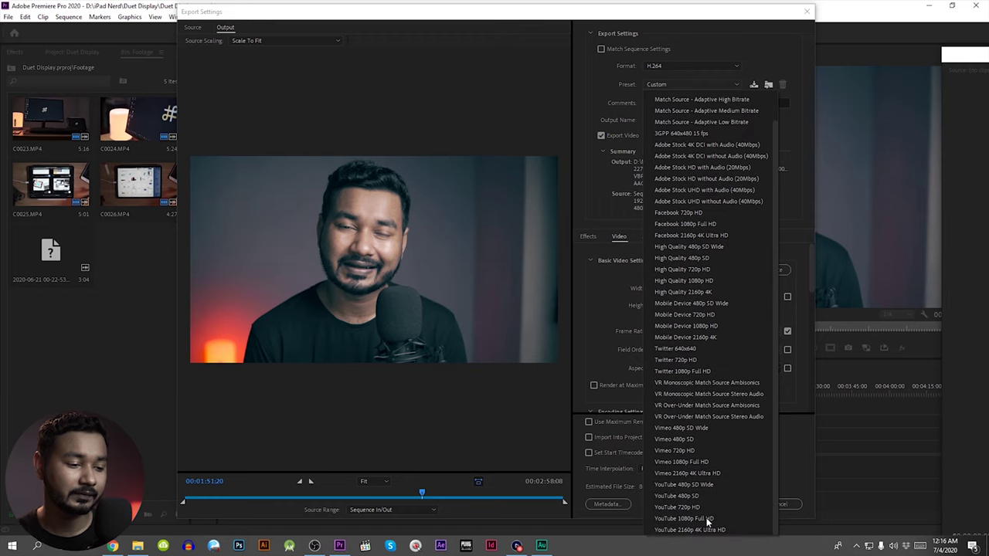
{"action": "left_click", "coordinate": [699, 530]}
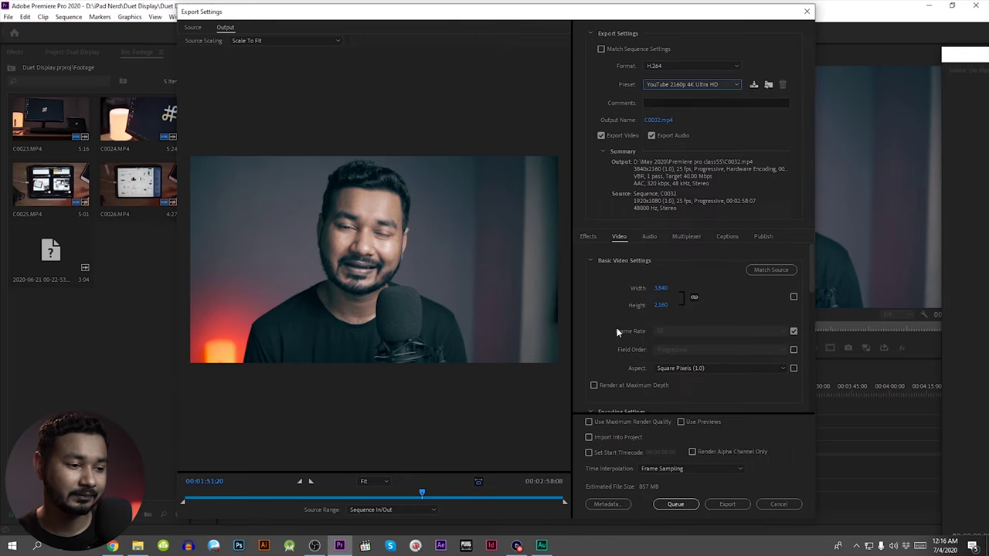
{"action": "scroll", "coordinate": [616, 331], "scroll_direction": "down", "scroll_amount": 2}
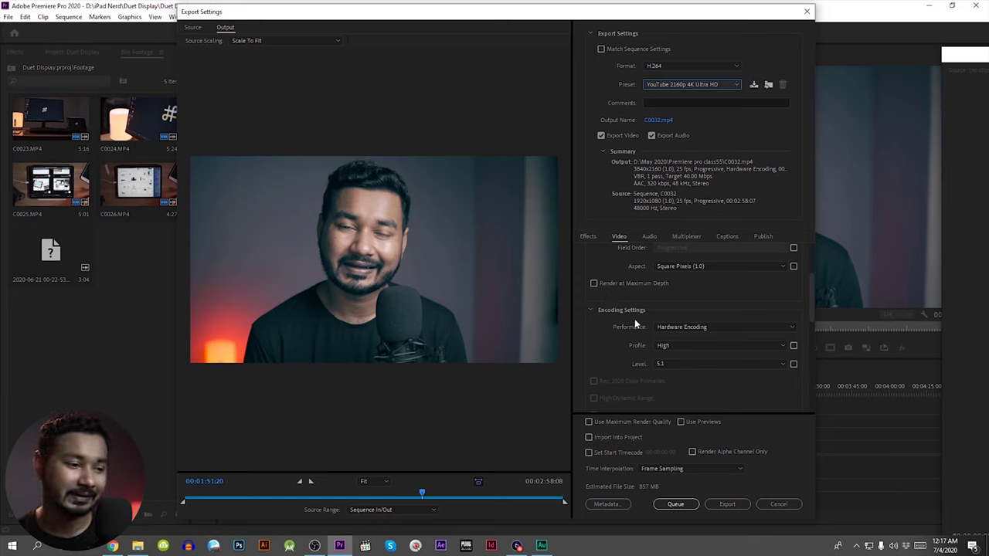
{"action": "scroll", "coordinate": [634, 319], "scroll_direction": "down", "scroll_amount": 3}
{"action": "scroll", "coordinate": [635, 324], "scroll_direction": "up", "scroll_amount": 2}
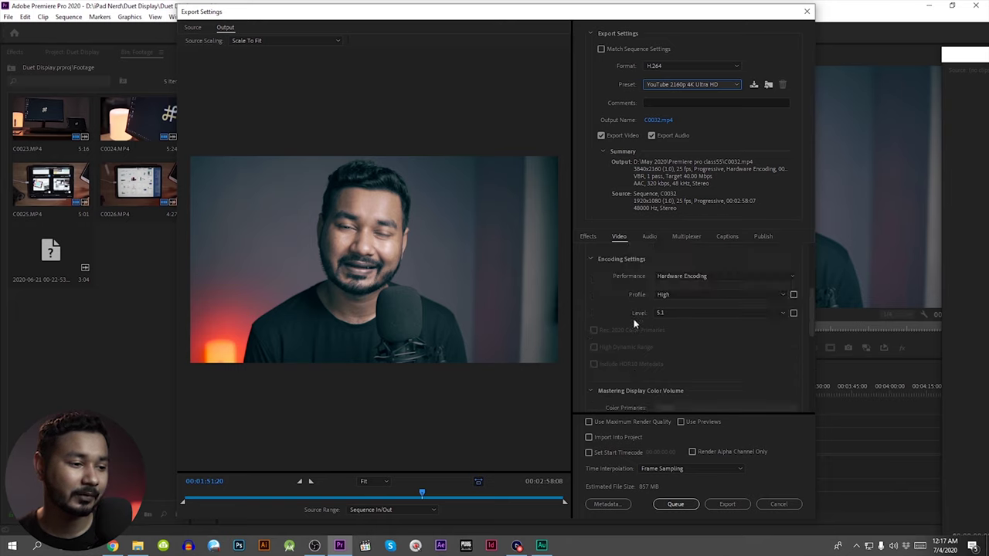
{"action": "left_click", "coordinate": [671, 278]}
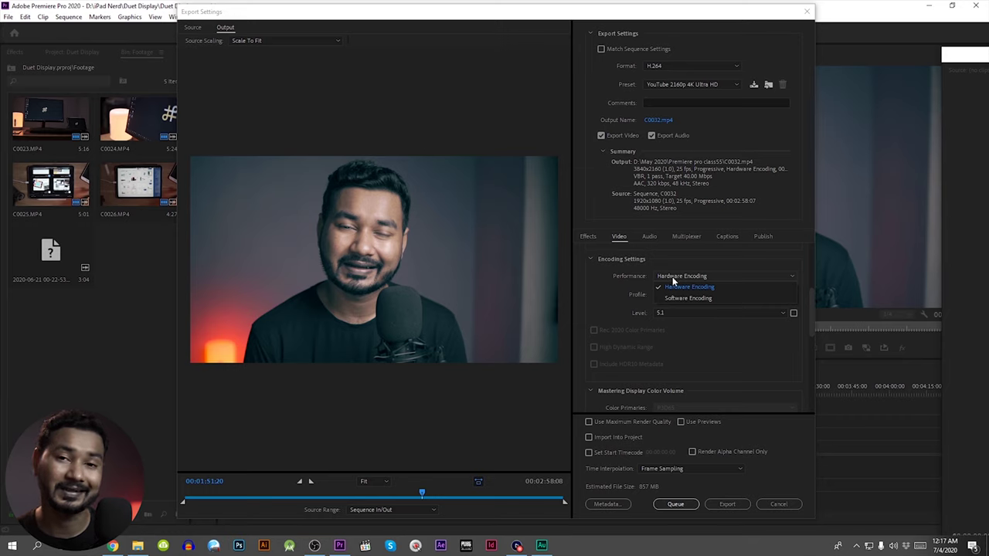
{"action": "left_click", "coordinate": [756, 273]}
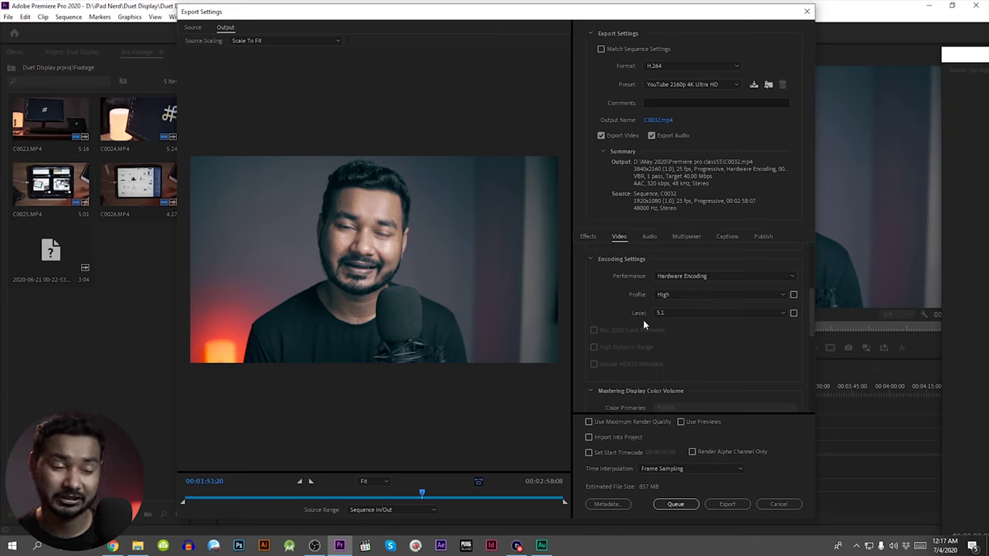
{"action": "scroll", "coordinate": [620, 340], "scroll_direction": "down", "scroll_amount": 3}
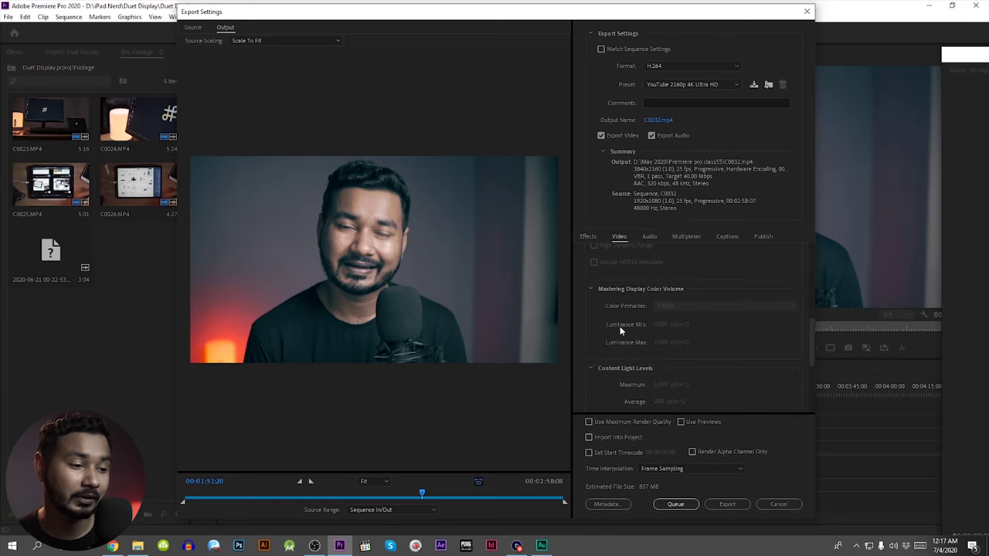
{"action": "scroll", "coordinate": [620, 326], "scroll_direction": "down", "scroll_amount": 4}
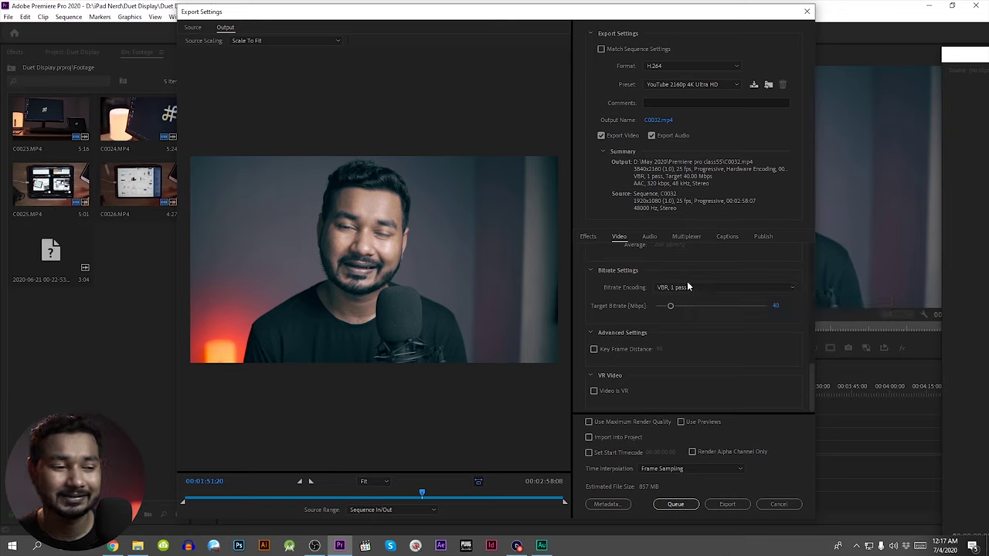
{"action": "left_click", "coordinate": [687, 287]}
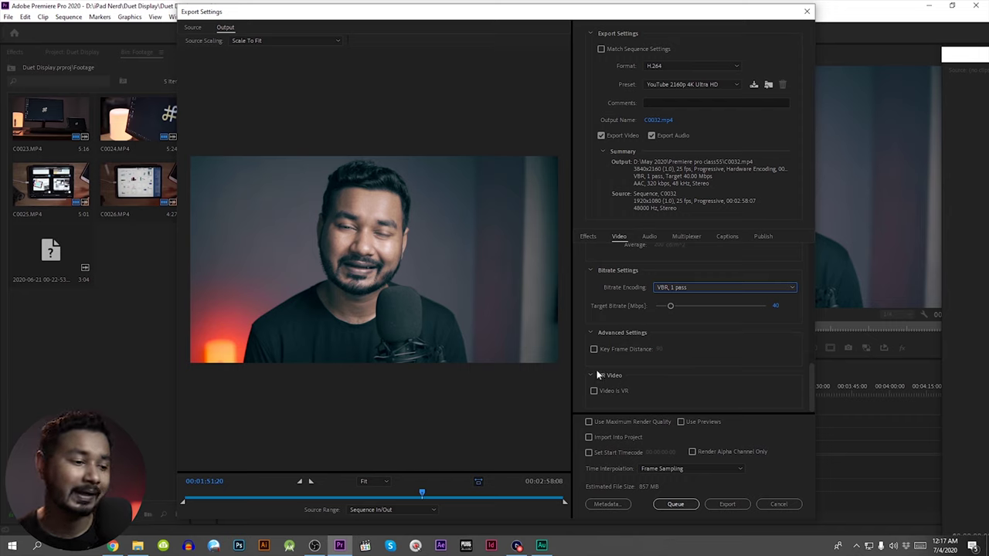
Keep VBR 1 pass, enable Maximum Render Quality, queue the job and start the export.
{"action": "left_click", "coordinate": [600, 424]}
{"action": "left_click", "coordinate": [652, 423]}
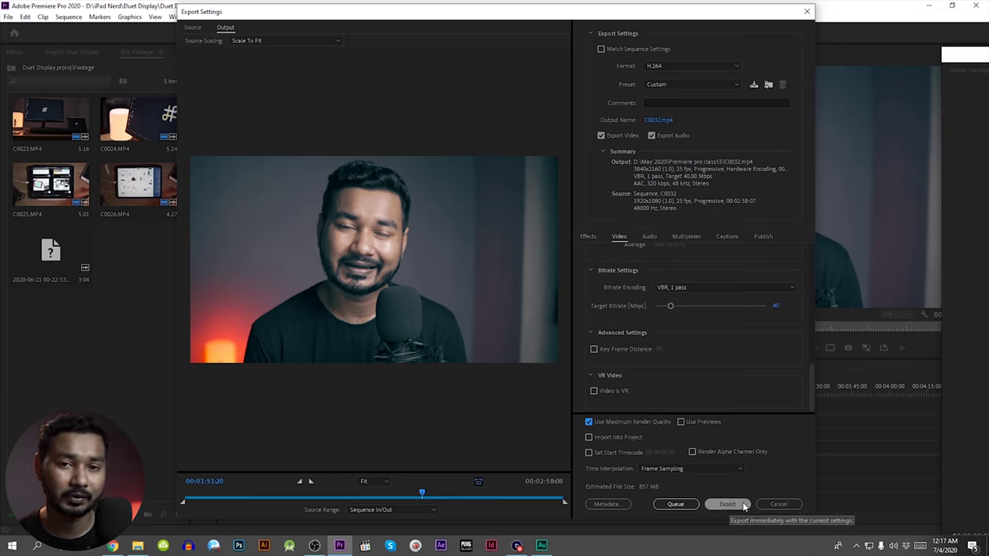
{"action": "left_click", "coordinate": [694, 504]}
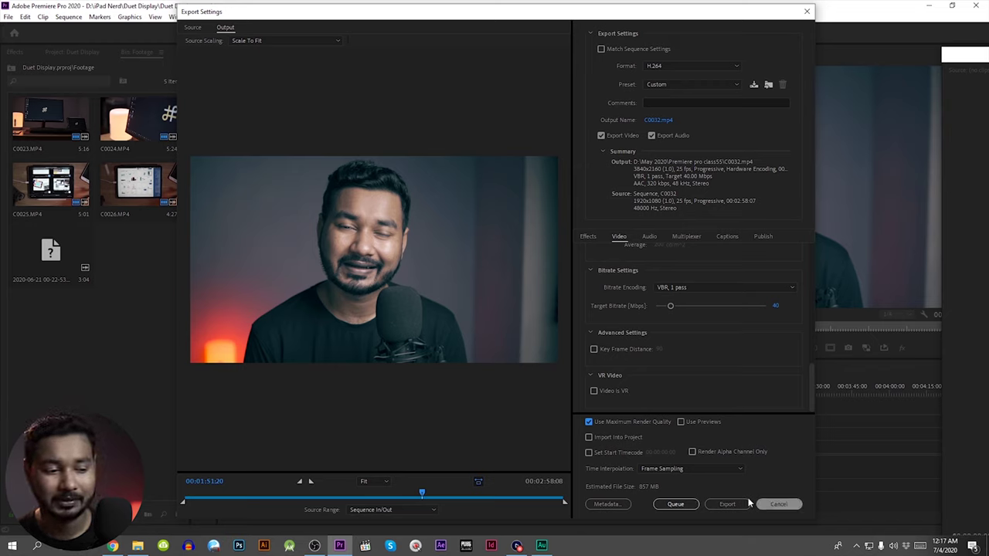
{"action": "left_click", "coordinate": [720, 503]}
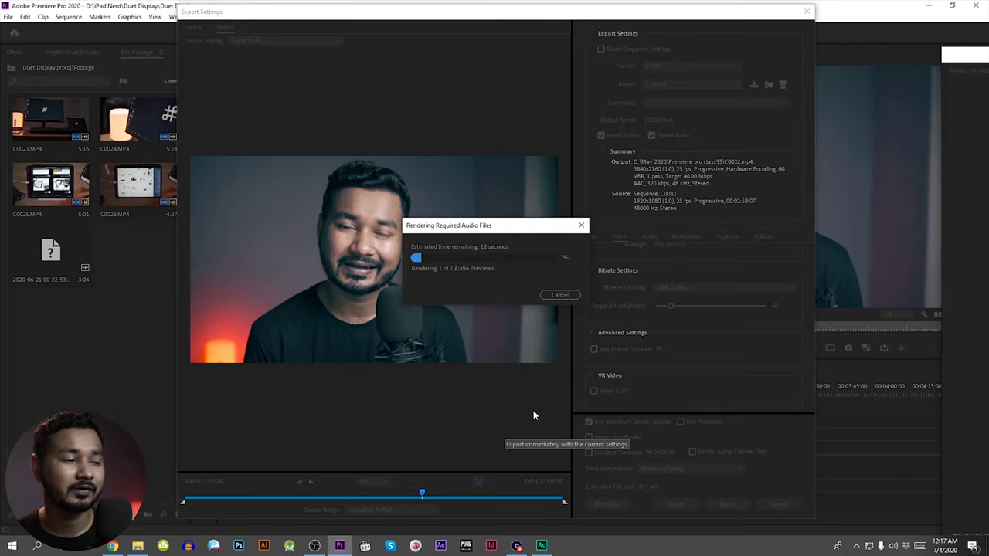